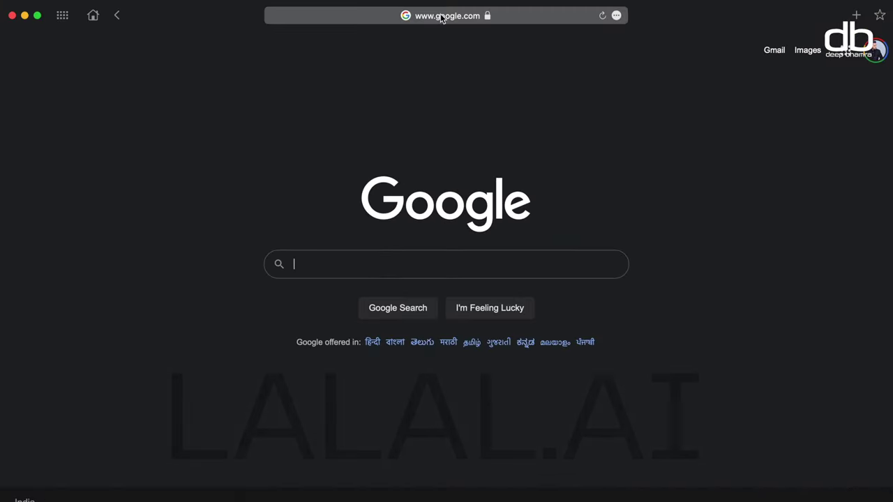
{"action": "left_click", "coordinate": [441, 17]}
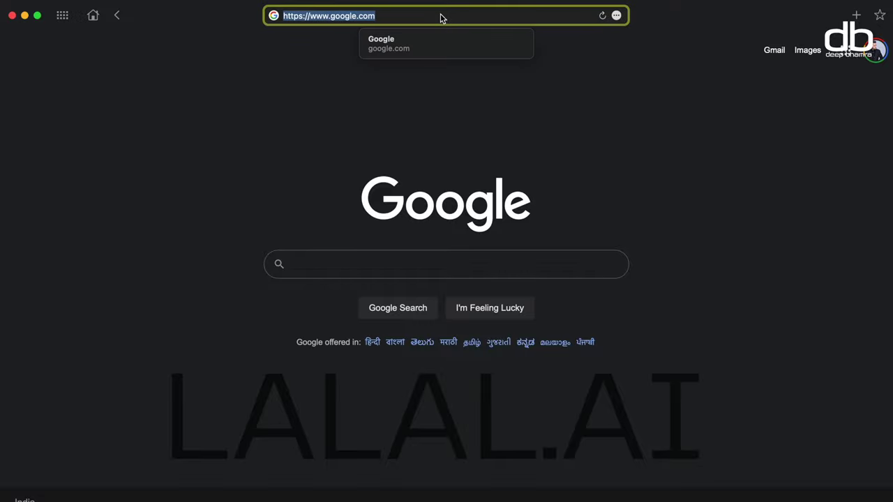
{"action": "type", "text": "lalal"}
{"action": "left_click", "coordinate": [374, 54]}
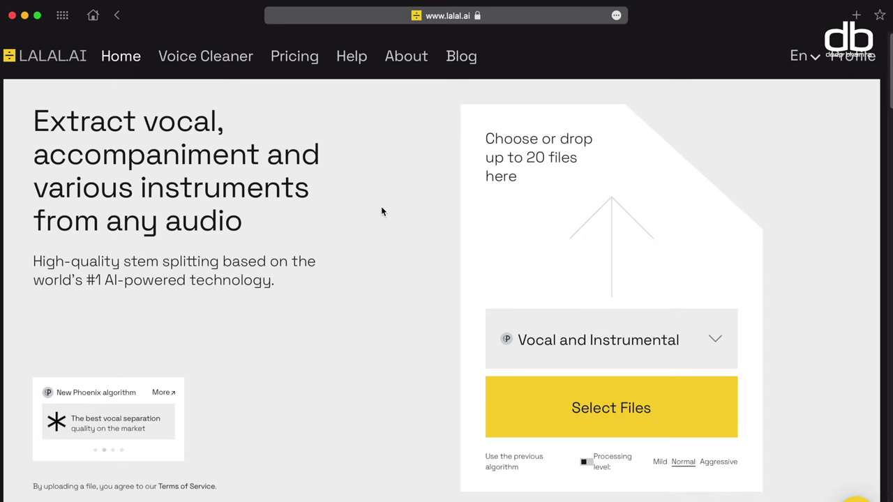
{"action": "scroll", "coordinate": [381, 210], "scroll_direction": "down", "scroll_amount": 1}
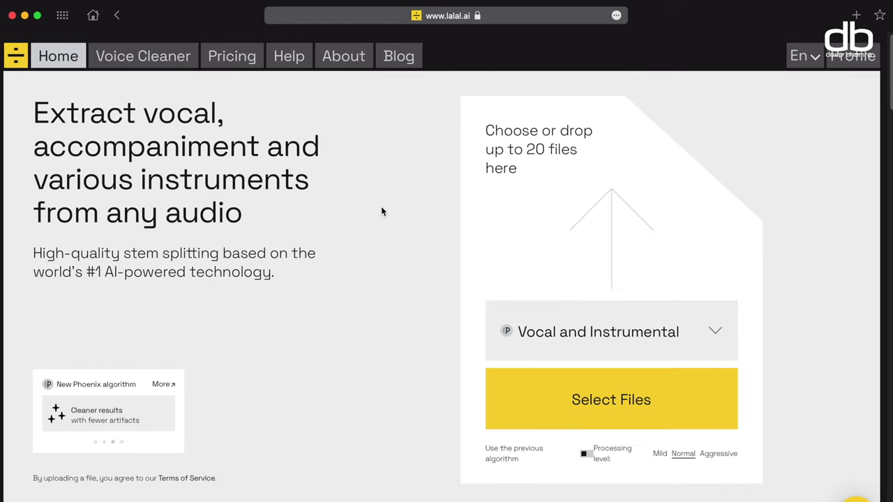
{"action": "scroll", "coordinate": [382, 211], "scroll_direction": "down", "scroll_amount": 6}
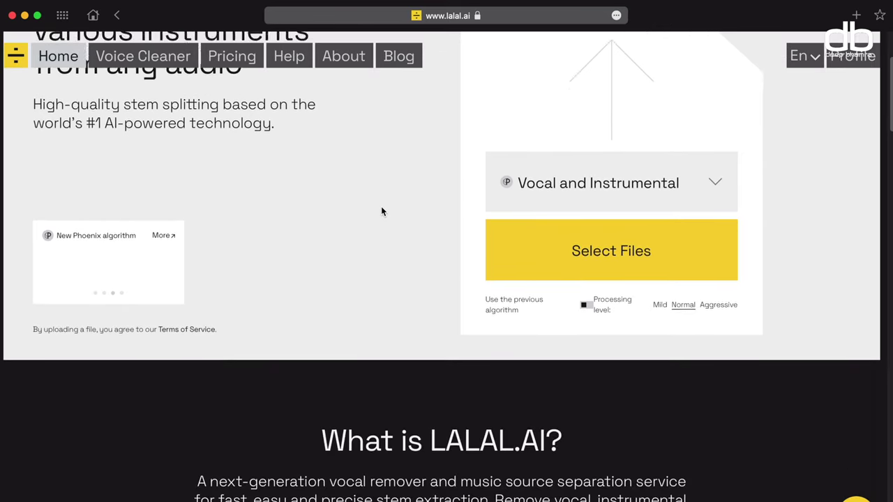
{"action": "scroll", "coordinate": [381, 210], "scroll_direction": "down", "scroll_amount": 1}
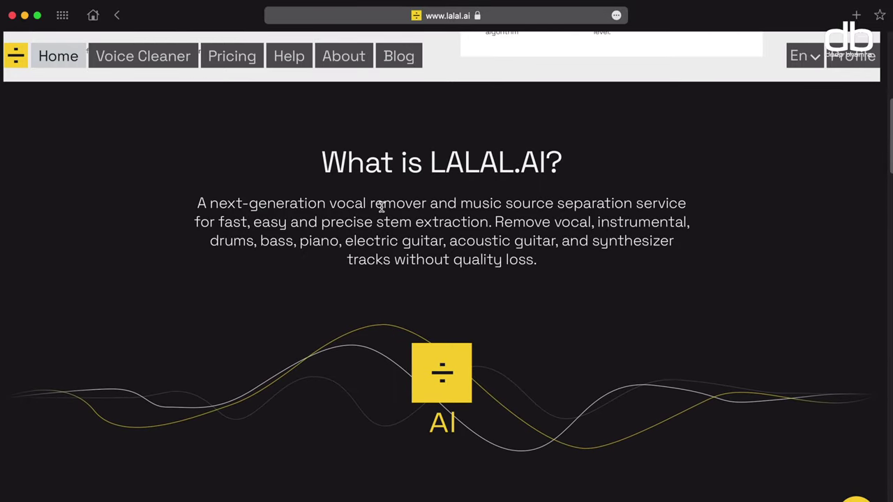
{"action": "scroll", "coordinate": [381, 207], "scroll_direction": "down", "scroll_amount": 7}
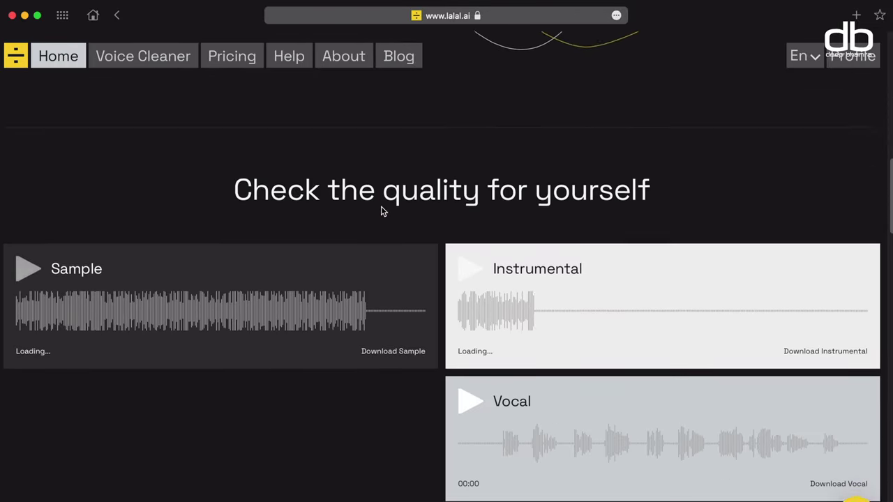
{"action": "scroll", "coordinate": [381, 211], "scroll_direction": "down", "scroll_amount": 1}
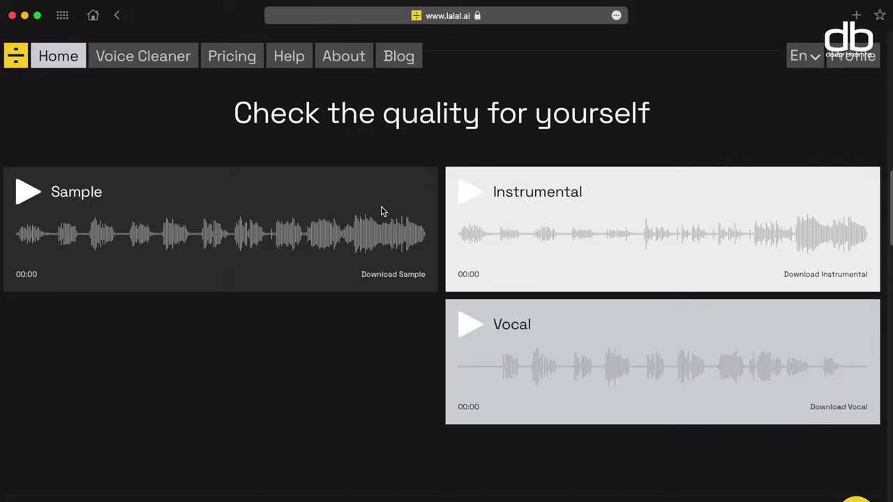
{"action": "scroll", "coordinate": [381, 209], "scroll_direction": "up", "scroll_amount": 15}
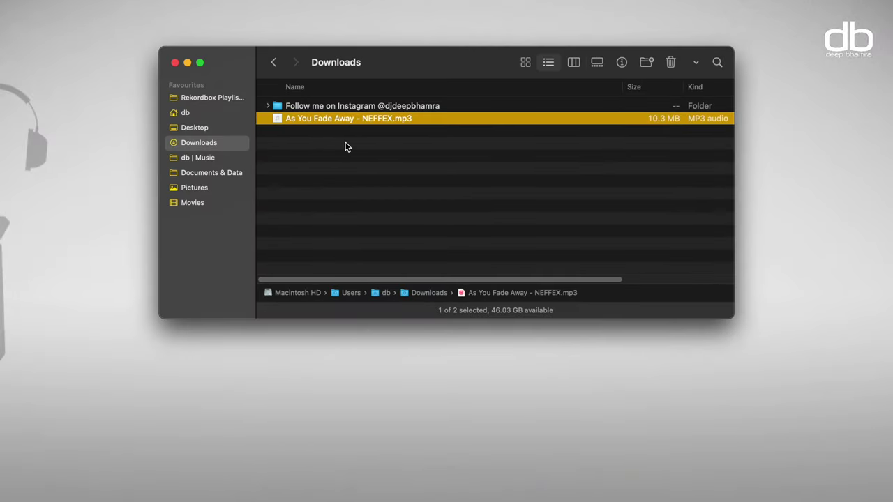
{"action": "key", "text": "space"}
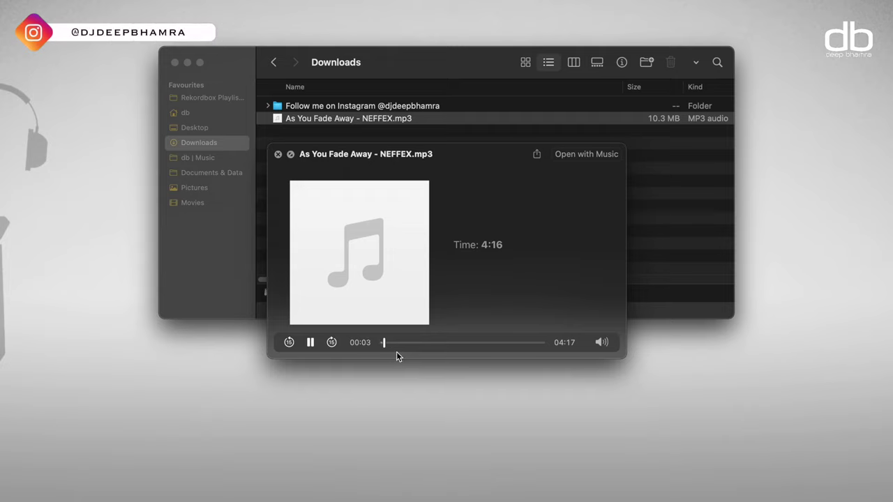
{"action": "left_click", "coordinate": [401, 343]}
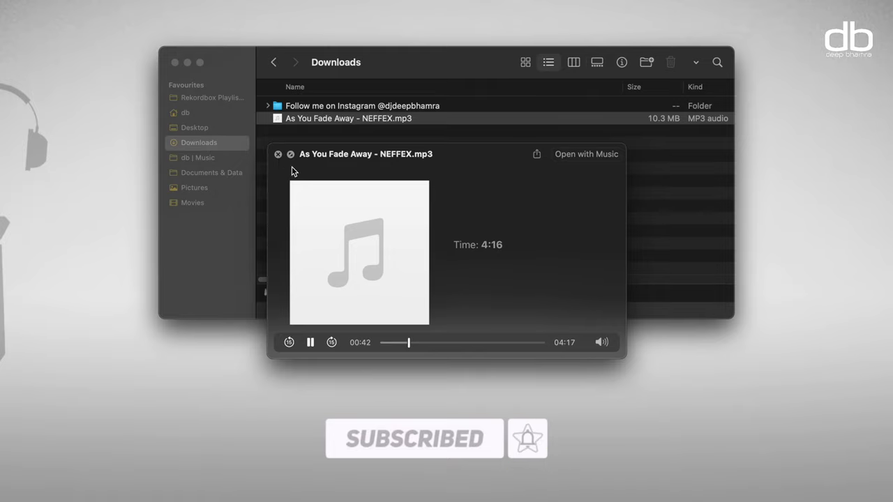
{"action": "key", "text": "space"}
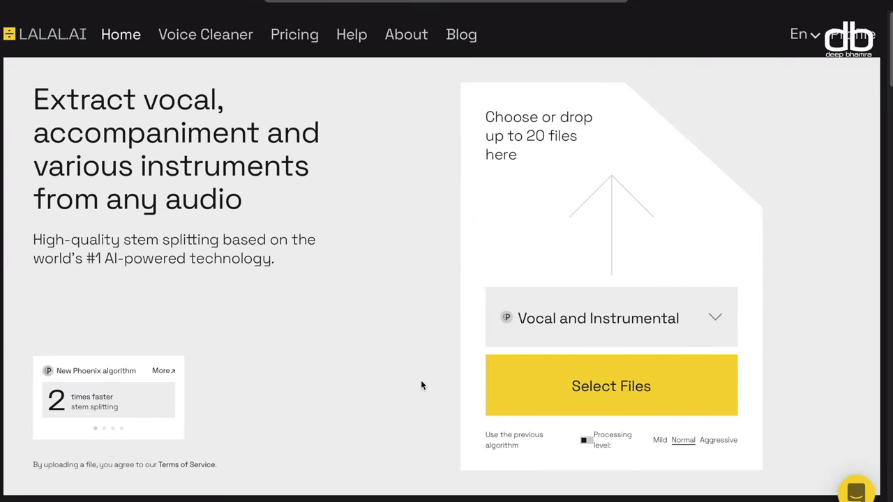
Drag the NEFFEX MP3 from Downloads onto the 'Choose or drop files here' area
{"action": "left_click", "coordinate": [590, 489]}
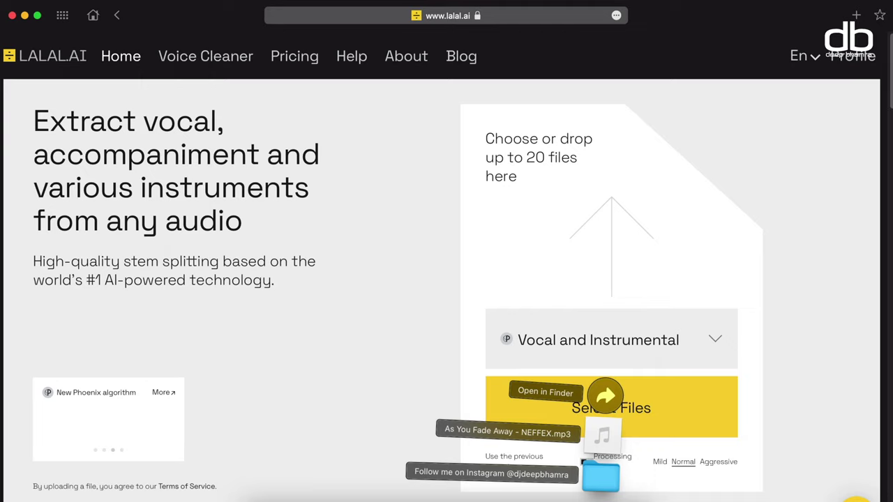
{"action": "left_click_drag", "start_coordinate": [609, 440], "coordinate": [623, 227]}
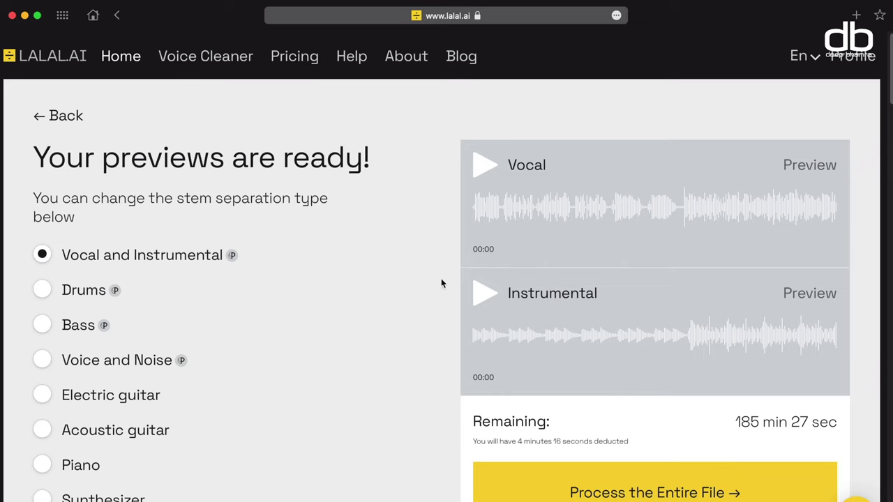
Play the Vocal preview, skip ahead partway, then stop it
{"action": "scroll", "coordinate": [140, 279], "scroll_direction": "down", "scroll_amount": 2}
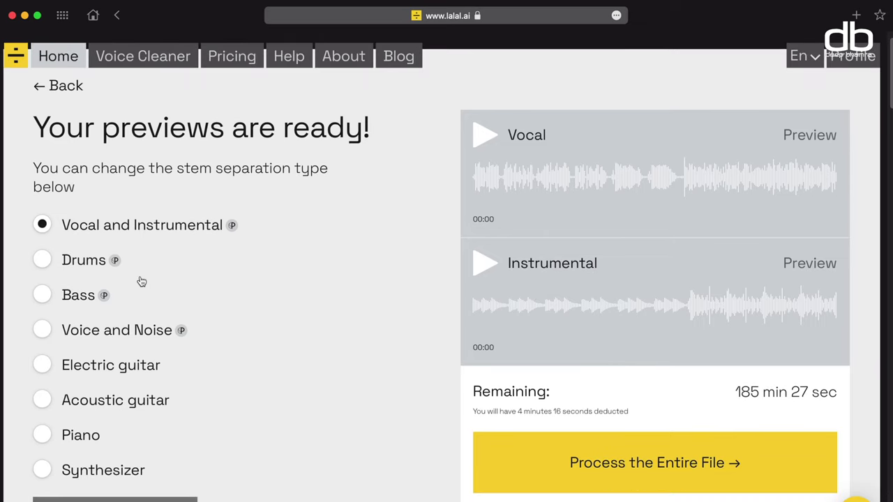
{"action": "scroll", "coordinate": [169, 263], "scroll_direction": "down", "scroll_amount": 1}
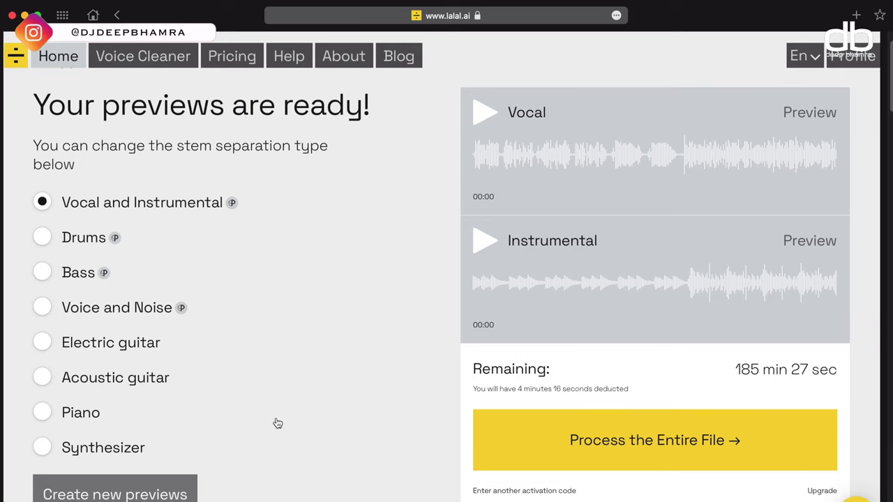
{"action": "scroll", "coordinate": [277, 423], "scroll_direction": "down", "scroll_amount": 1}
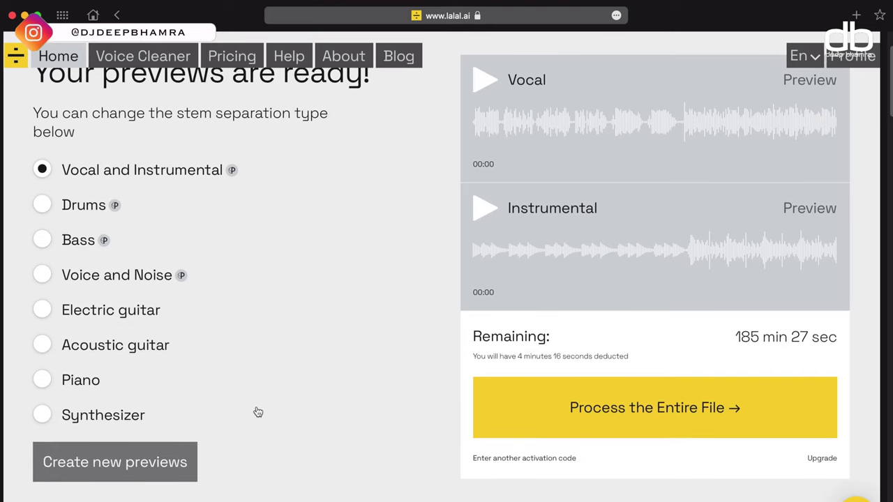
{"action": "scroll", "coordinate": [439, 376], "scroll_direction": "up", "scroll_amount": 3}
{"action": "left_click", "coordinate": [485, 167]}
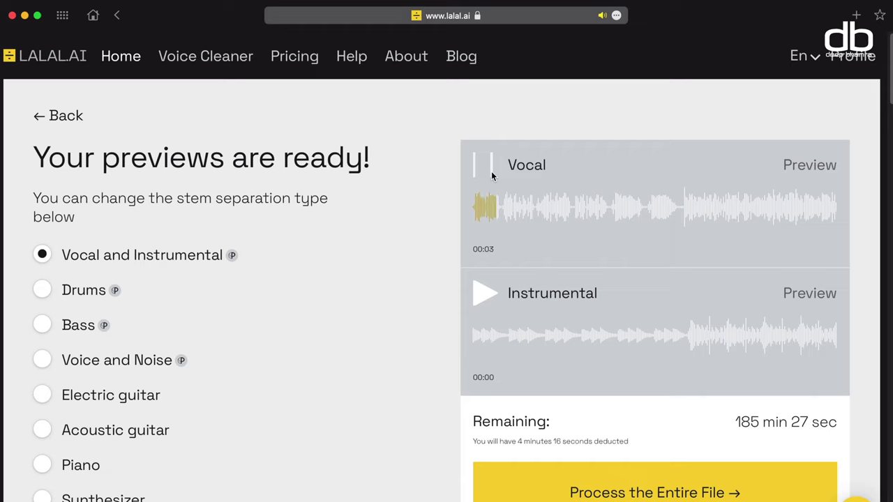
{"action": "left_click", "coordinate": [647, 212]}
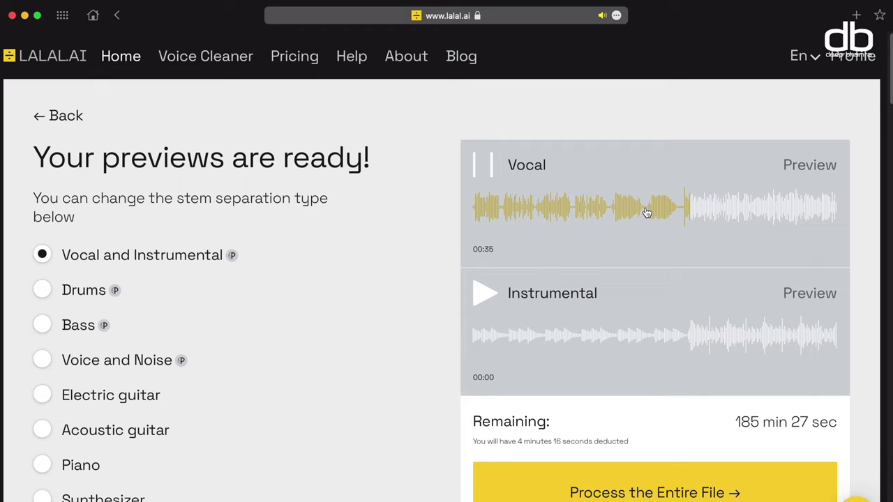
{"action": "left_click", "coordinate": [488, 170]}
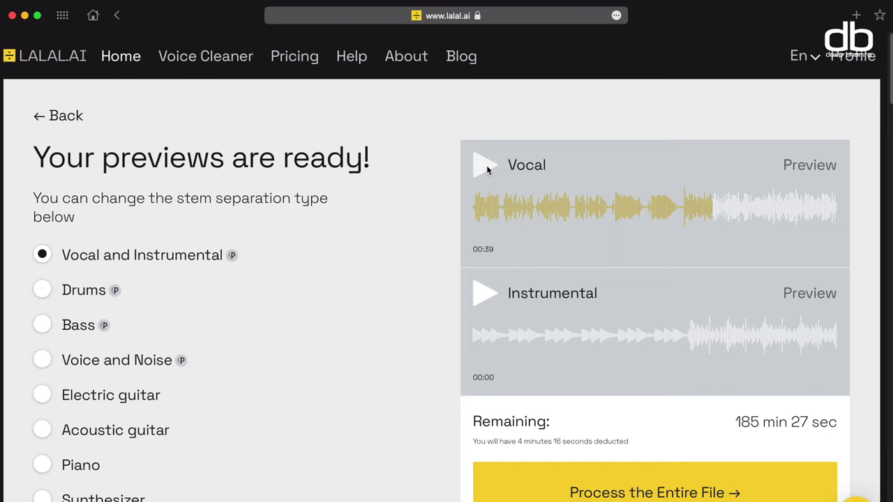
Play the Instrumental preview from partway through and pause it at 00:44
{"action": "left_click", "coordinate": [486, 297]}
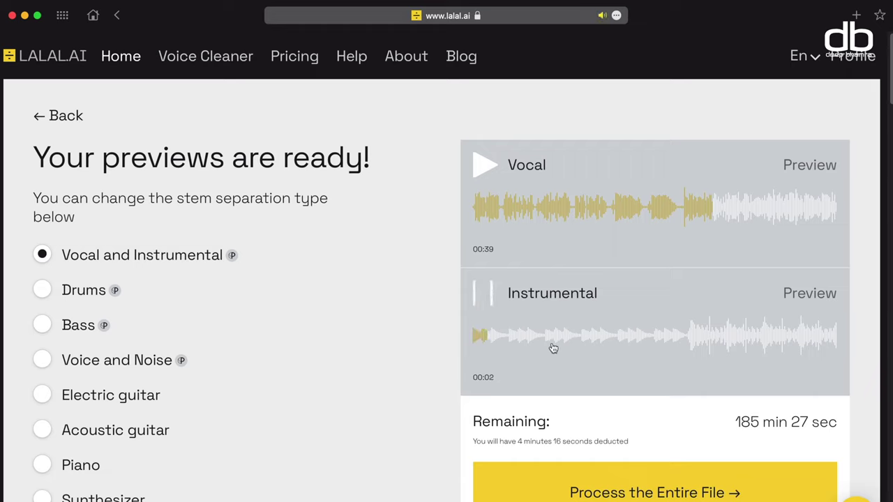
{"action": "left_click", "coordinate": [653, 340]}
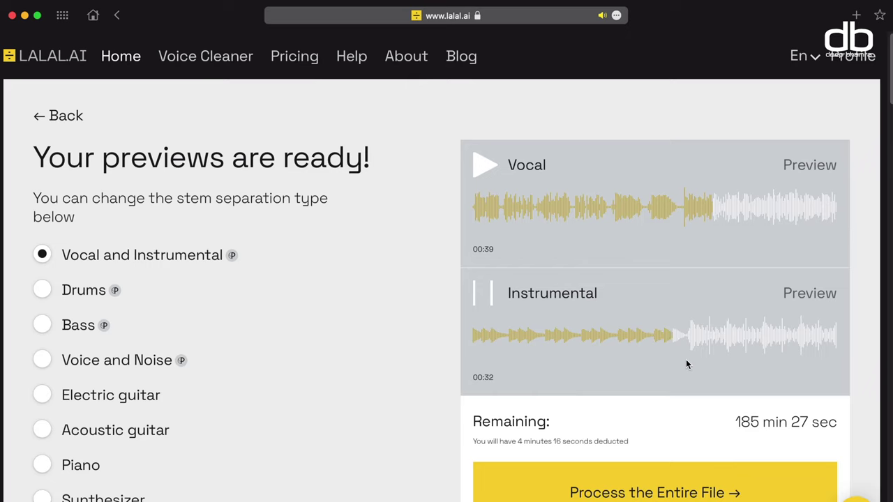
{"action": "scroll", "coordinate": [686, 361], "scroll_direction": "down", "scroll_amount": 1}
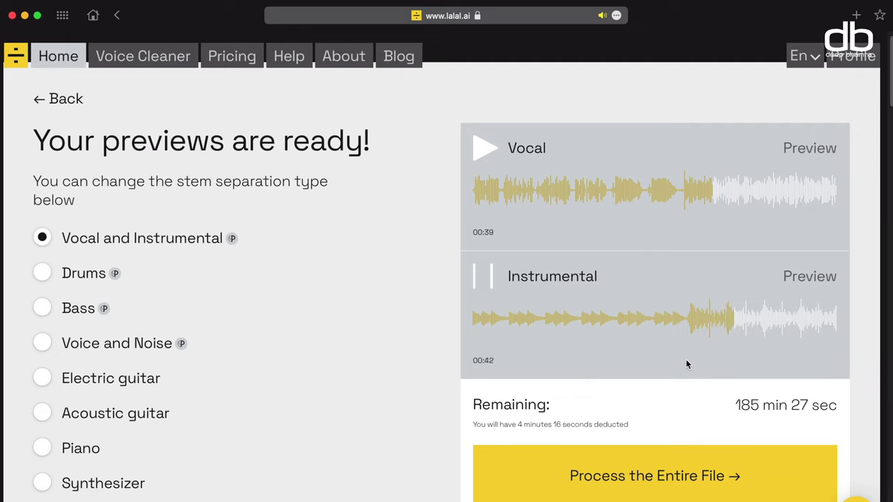
{"action": "left_click", "coordinate": [487, 285]}
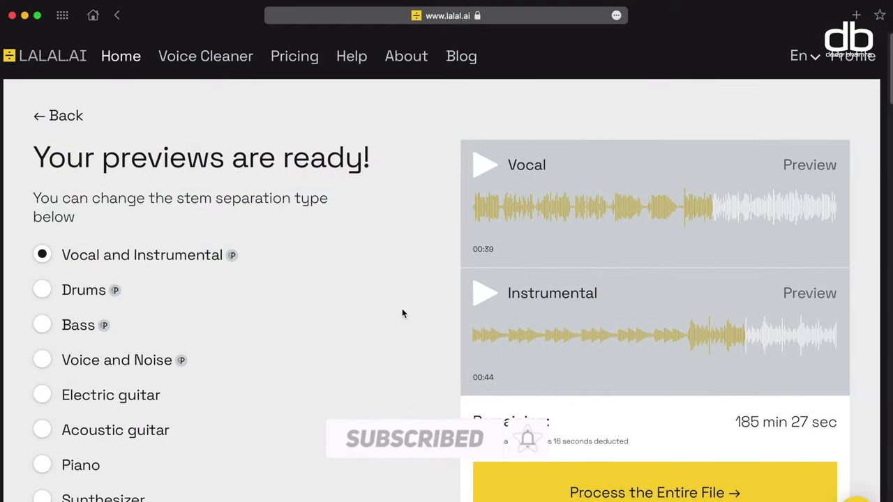
{"action": "scroll", "coordinate": [361, 326], "scroll_direction": "down", "scroll_amount": 3}
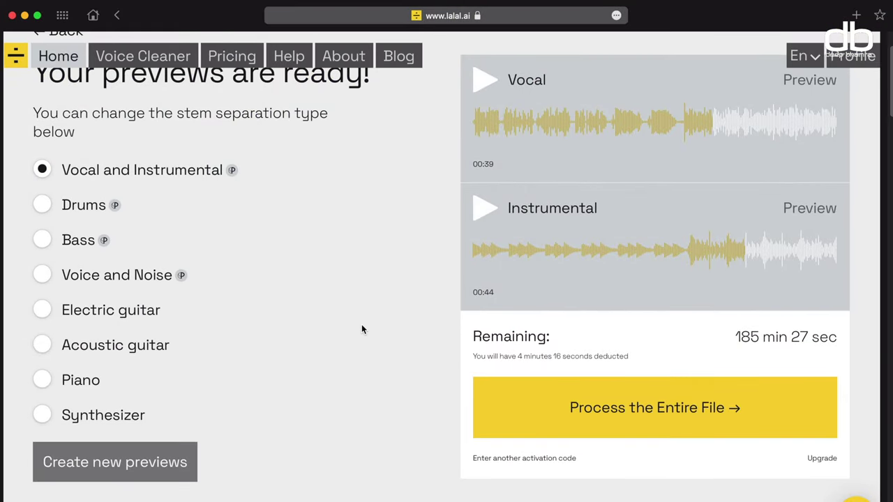
{"action": "scroll", "coordinate": [361, 327], "scroll_direction": "up", "scroll_amount": 3}
{"action": "scroll", "coordinate": [362, 329], "scroll_direction": "down", "scroll_amount": 3}
{"action": "scroll", "coordinate": [361, 329], "scroll_direction": "up", "scroll_amount": 3}
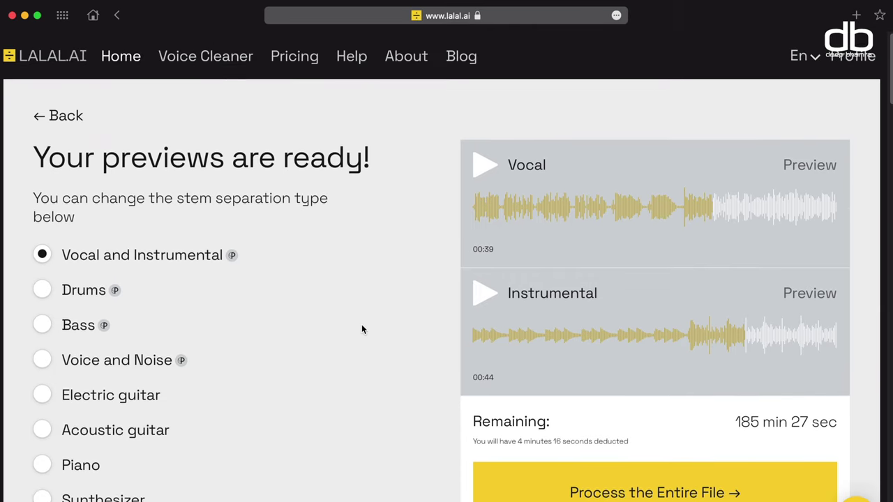
{"action": "scroll", "coordinate": [362, 329], "scroll_direction": "down", "scroll_amount": 3}
{"action": "scroll", "coordinate": [363, 328], "scroll_direction": "up", "scroll_amount": 3}
{"action": "scroll", "coordinate": [362, 329], "scroll_direction": "down", "scroll_amount": 2}
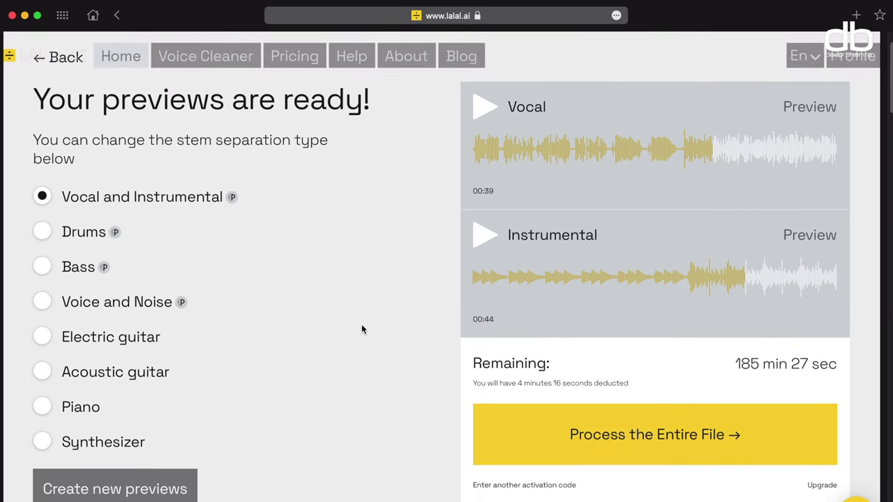
Switch the separation type to Acoustic guitar and create new previews
{"action": "left_click", "coordinate": [43, 375]}
{"action": "scroll", "coordinate": [252, 375], "scroll_direction": "down", "scroll_amount": 2}
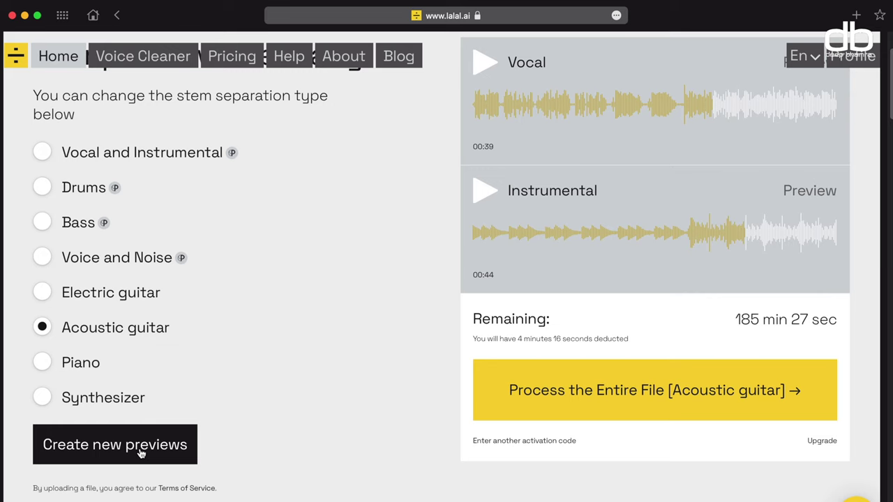
{"action": "left_click", "coordinate": [140, 452]}
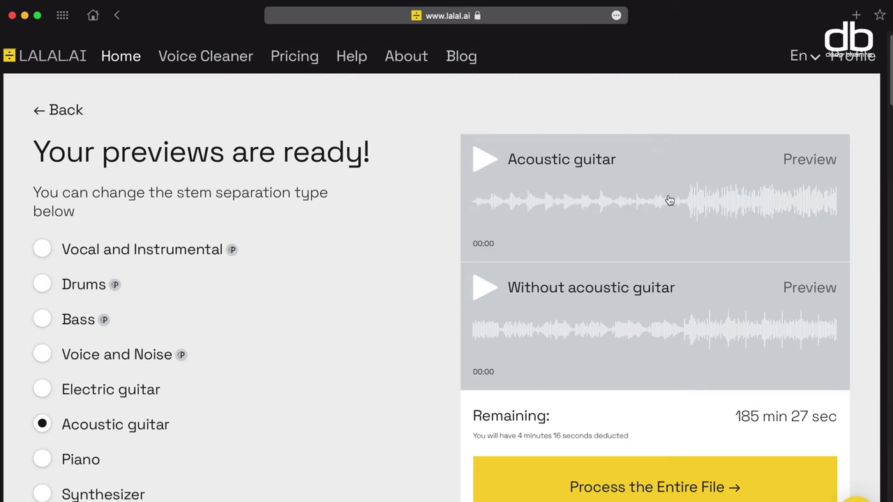
Listen to the Acoustic guitar preview with a skip ahead, then the Without acoustic guitar preview
{"action": "left_click", "coordinate": [492, 160]}
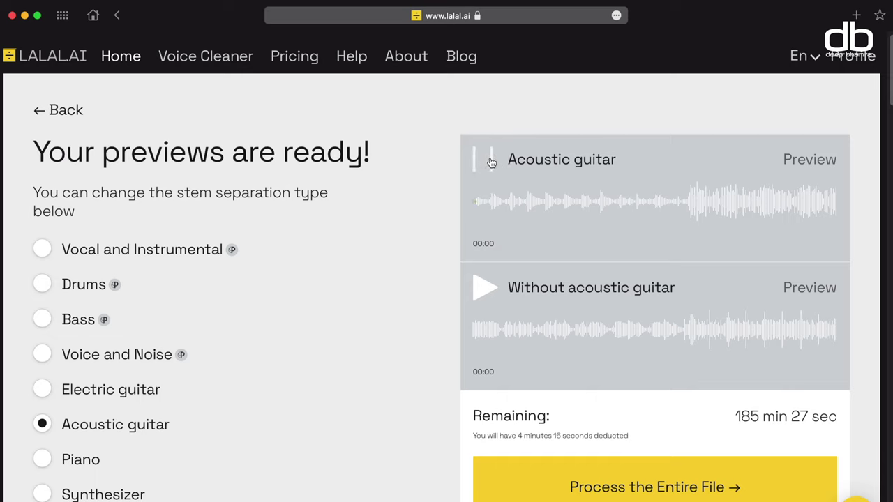
{"action": "left_click", "coordinate": [682, 202]}
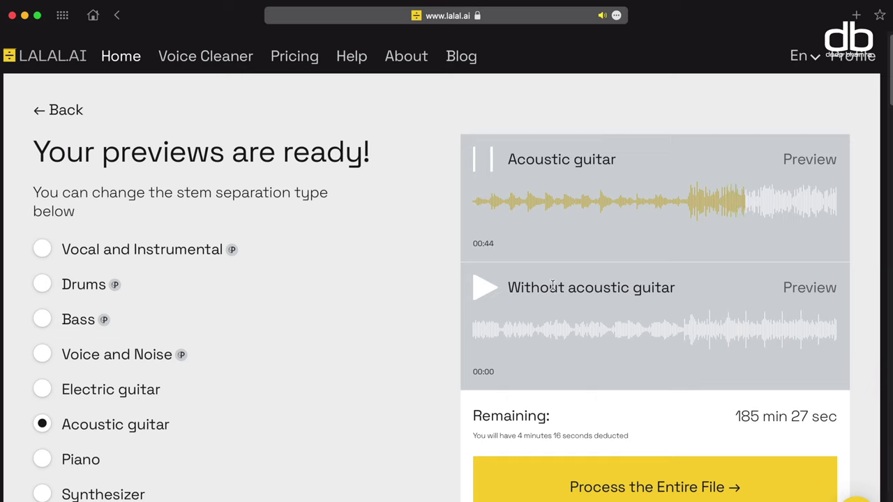
{"action": "left_click", "coordinate": [481, 159]}
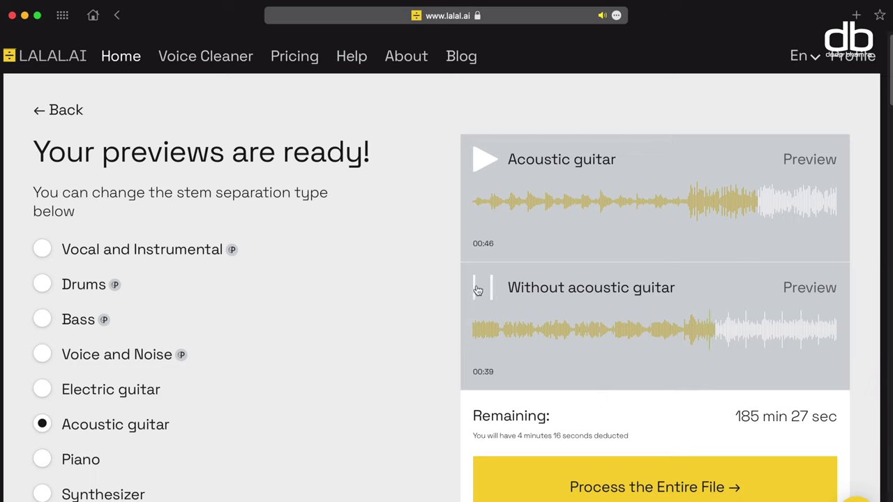
{"action": "left_click", "coordinate": [482, 157]}
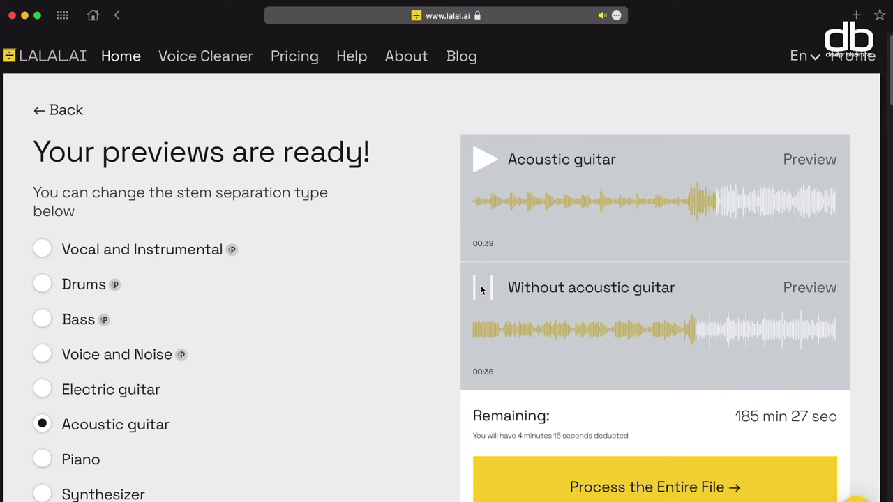
{"action": "scroll", "coordinate": [568, 355], "scroll_direction": "down", "scroll_amount": 2}
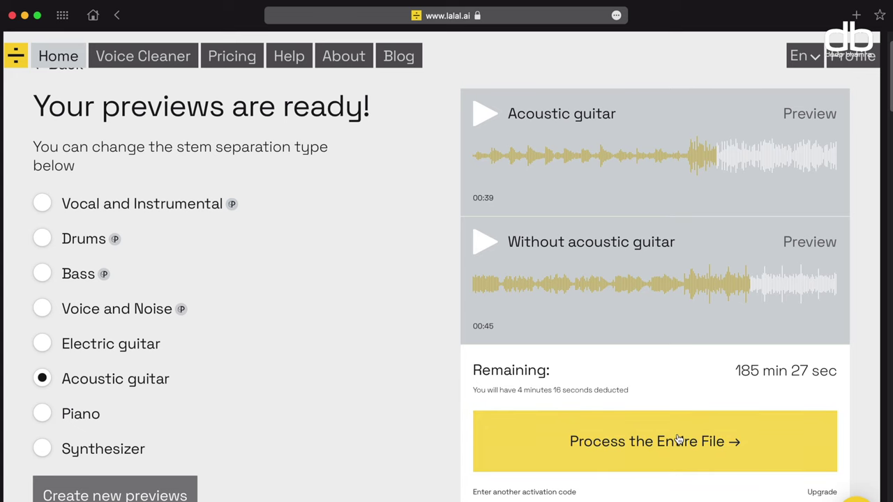
Process the entire file into 04:16 Vocal and Instrumental stems, ready for Download All
{"action": "left_click", "coordinate": [678, 440]}
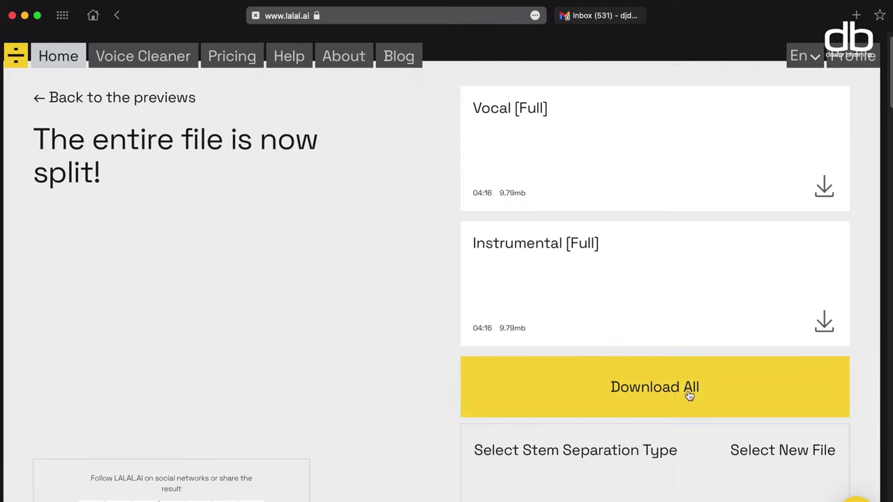
{"action": "scroll", "coordinate": [694, 405], "scroll_direction": "down", "scroll_amount": 3}
{"action": "scroll", "coordinate": [698, 432], "scroll_direction": "up", "scroll_amount": 3}
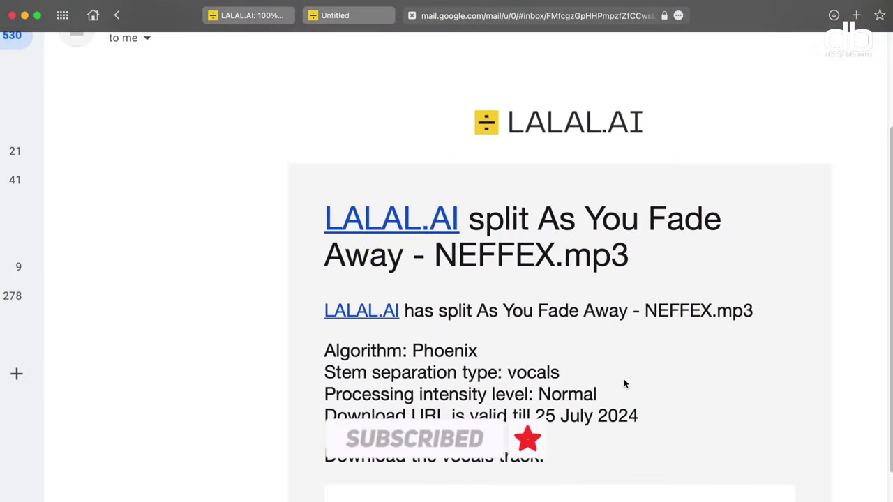
{"action": "scroll", "coordinate": [623, 383], "scroll_direction": "down", "scroll_amount": 3}
{"action": "scroll", "coordinate": [744, 331], "scroll_direction": "down", "scroll_amount": 4}
{"action": "scroll", "coordinate": [750, 327], "scroll_direction": "up", "scroll_amount": 4}
{"action": "scroll", "coordinate": [753, 324], "scroll_direction": "down", "scroll_amount": 8}
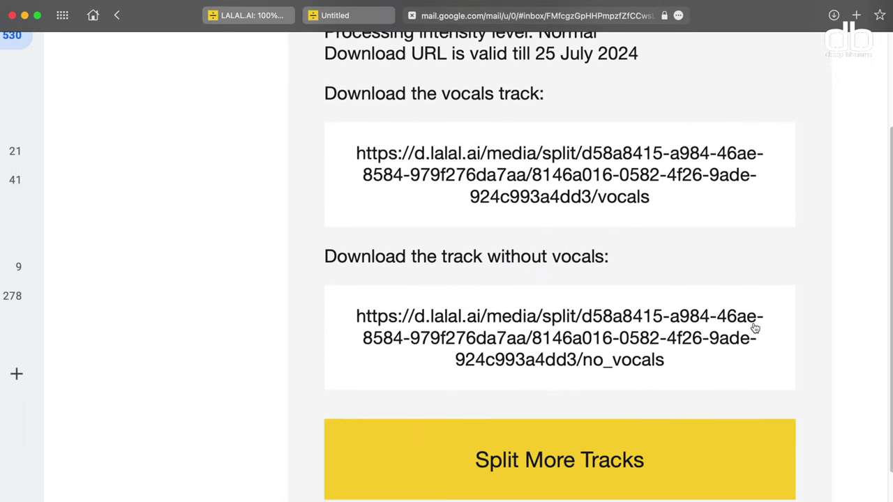
{"action": "scroll", "coordinate": [754, 327], "scroll_direction": "up", "scroll_amount": 5}
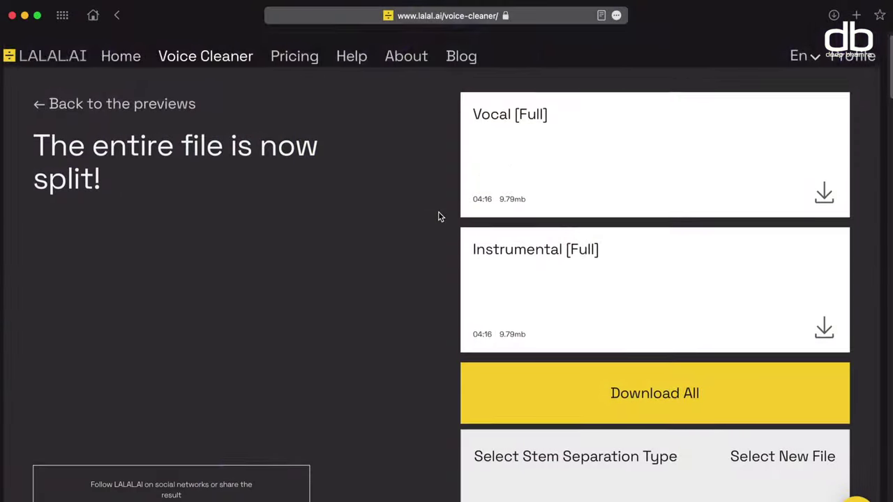
{"action": "scroll", "coordinate": [438, 211], "scroll_direction": "down", "scroll_amount": 10}
{"action": "scroll", "coordinate": [438, 212], "scroll_direction": "up", "scroll_amount": 1}
{"action": "scroll", "coordinate": [438, 212], "scroll_direction": "down", "scroll_amount": 3}
{"action": "scroll", "coordinate": [439, 216], "scroll_direction": "down", "scroll_amount": 3}
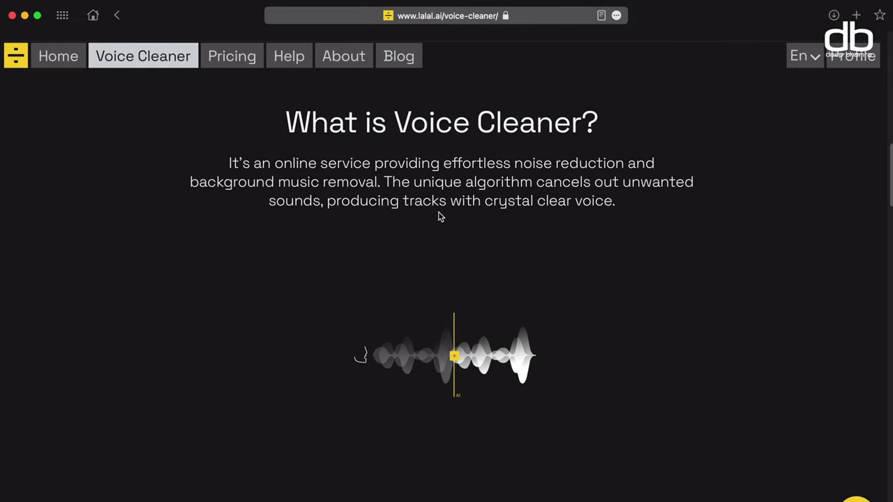